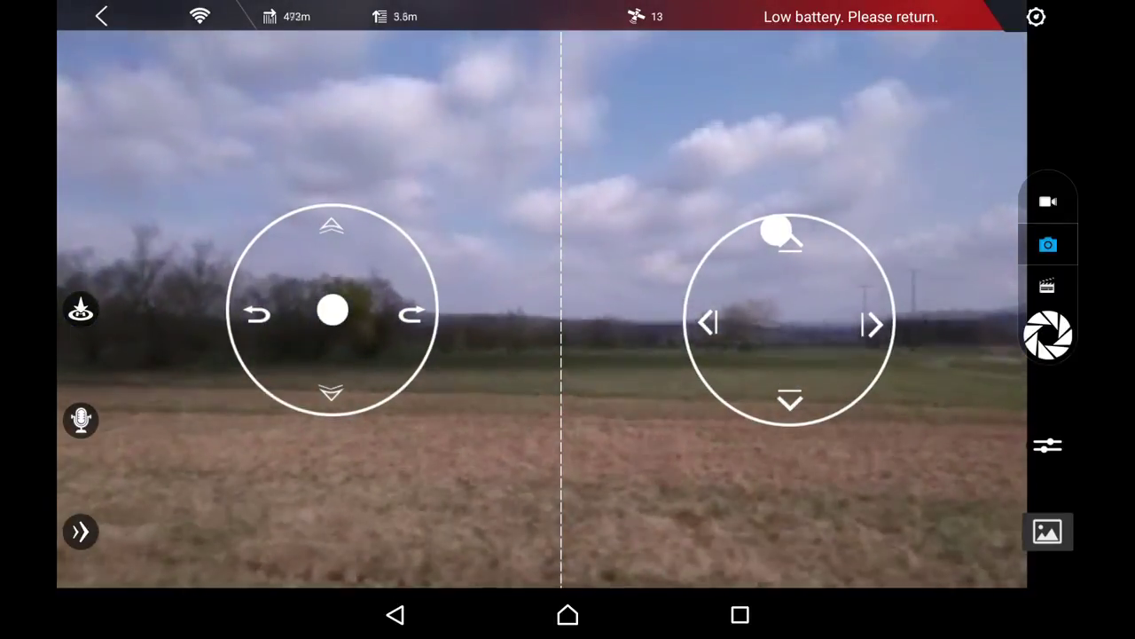
Step: Fly the drone forward with the right virtual joystick until distance reaches about 500 m
left_click_drag(777, 232, 778, 237)
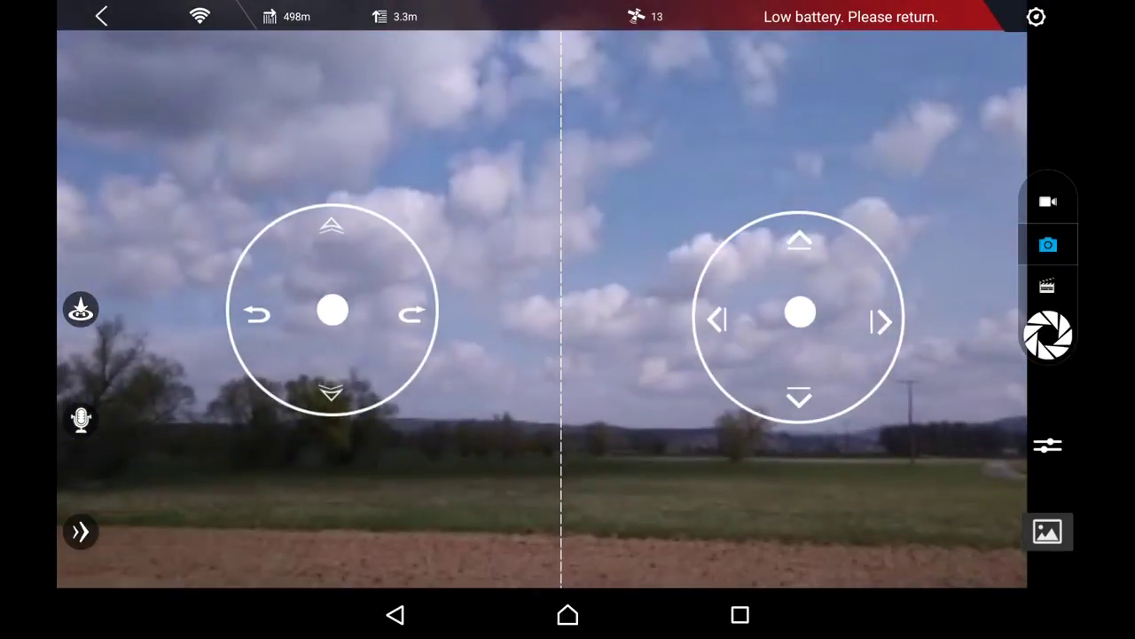
left_click_drag(790, 310, 790, 263)
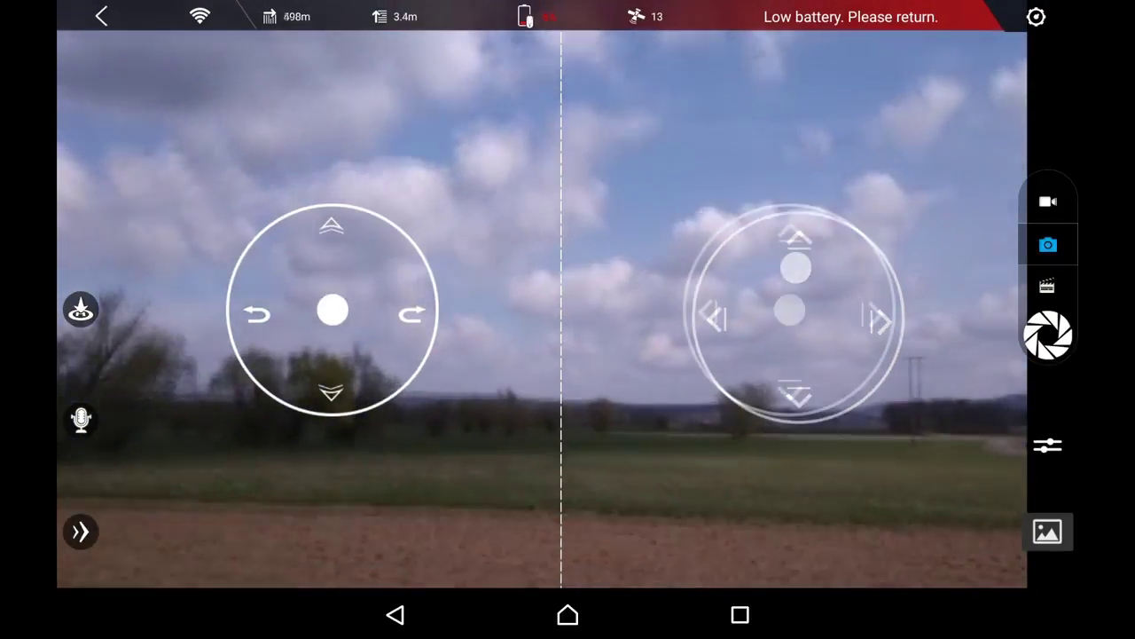
left_click_drag(811, 322, 818, 267)
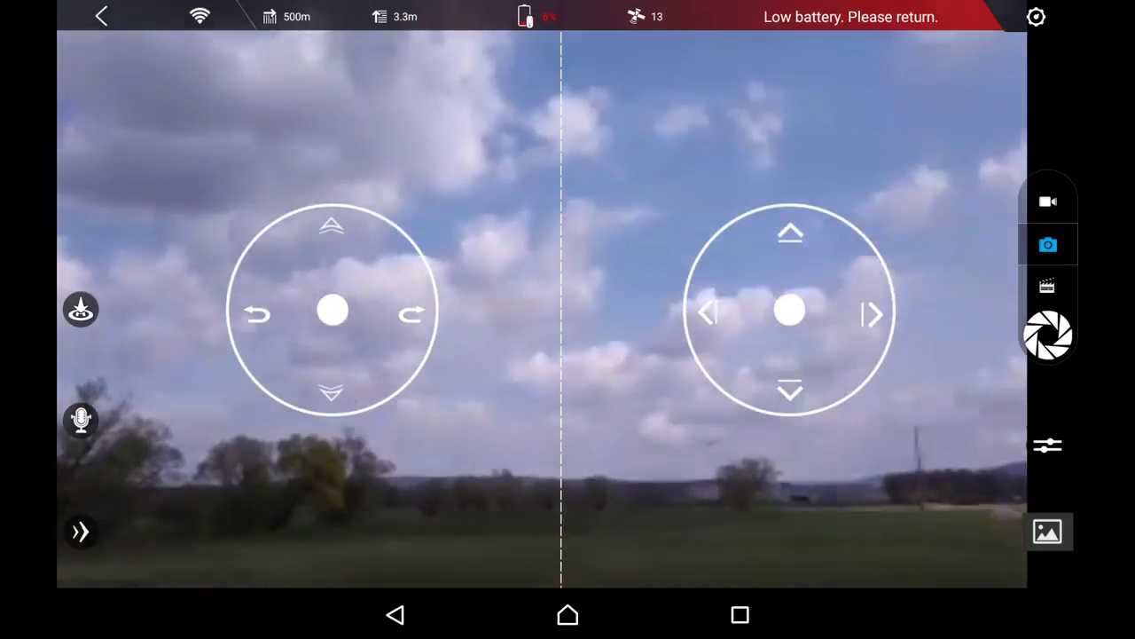
Step: Choose Return home from the flight modes bar and confirm it despite the low-battery warning
left_click(80, 531)
left_click(896, 539)
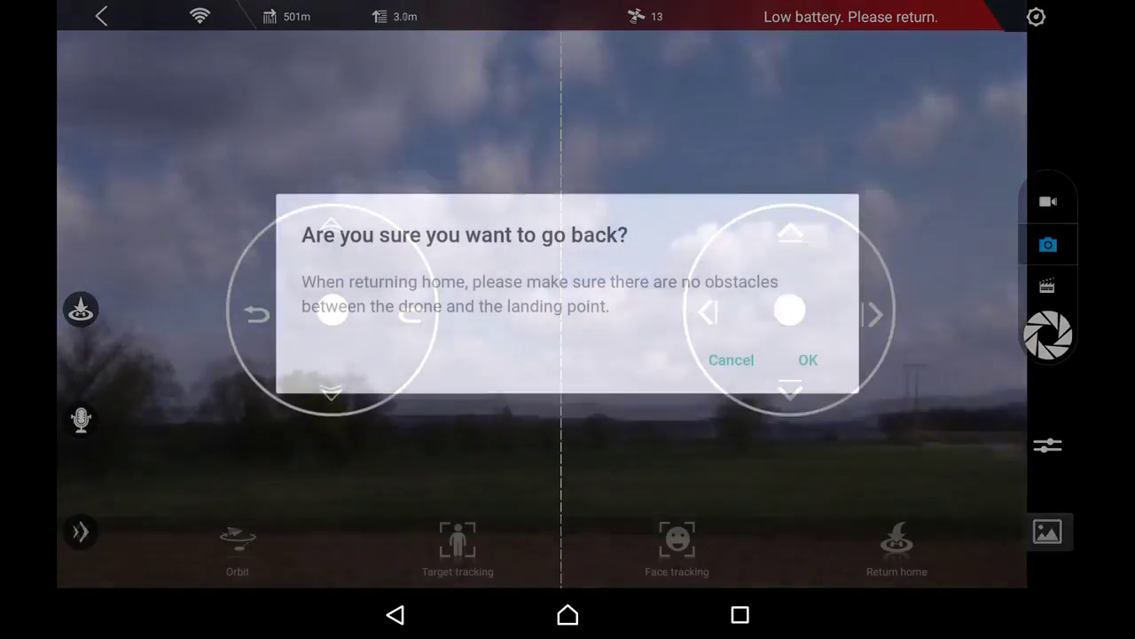
left_click(809, 359)
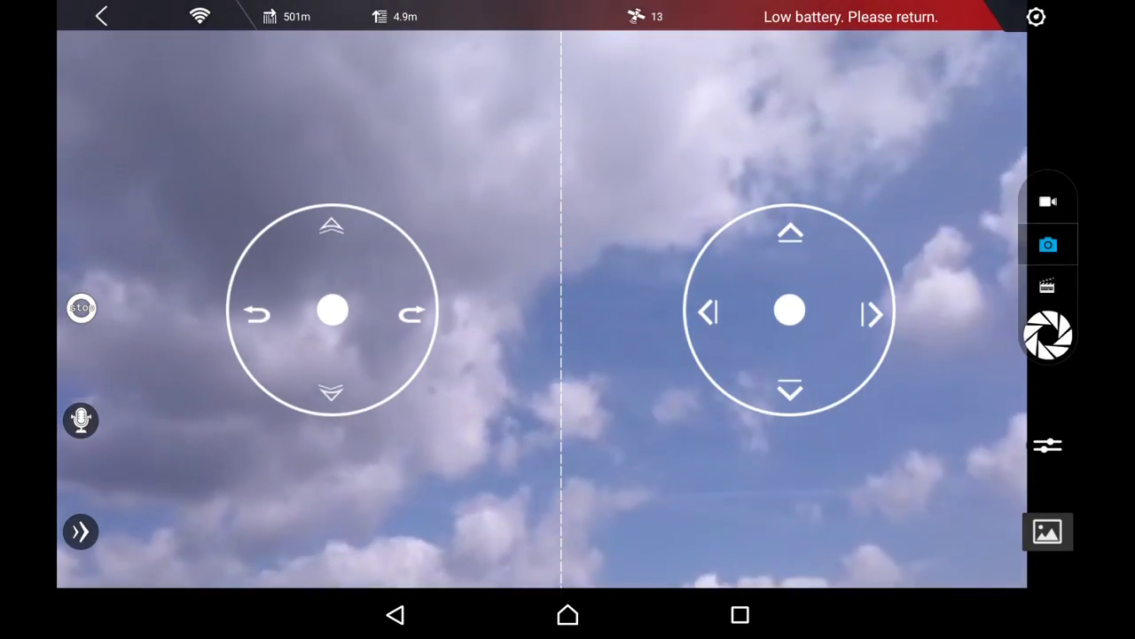